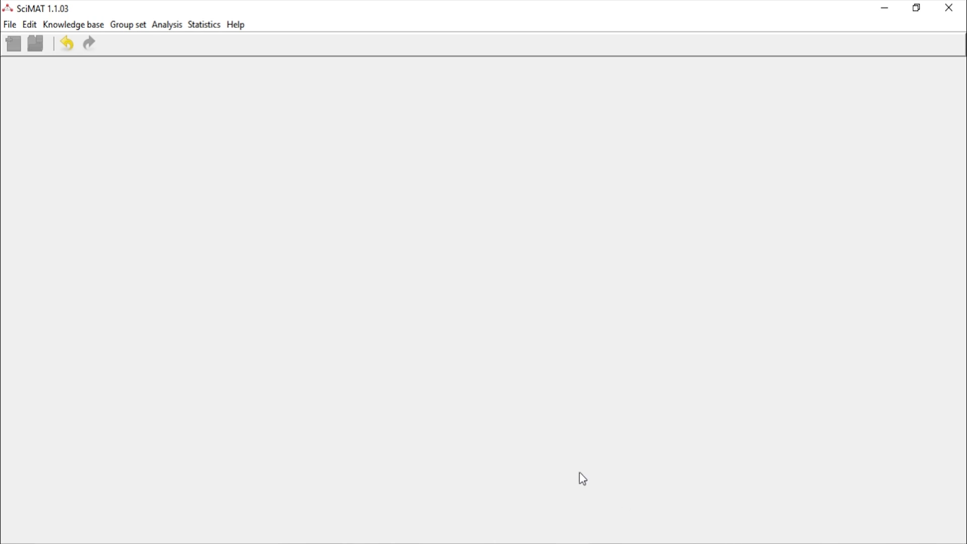
Step: Search for similar words by distances, using a maximum Levenshtein distance of 1
{"action": "left_click", "coordinate": [135, 26]}
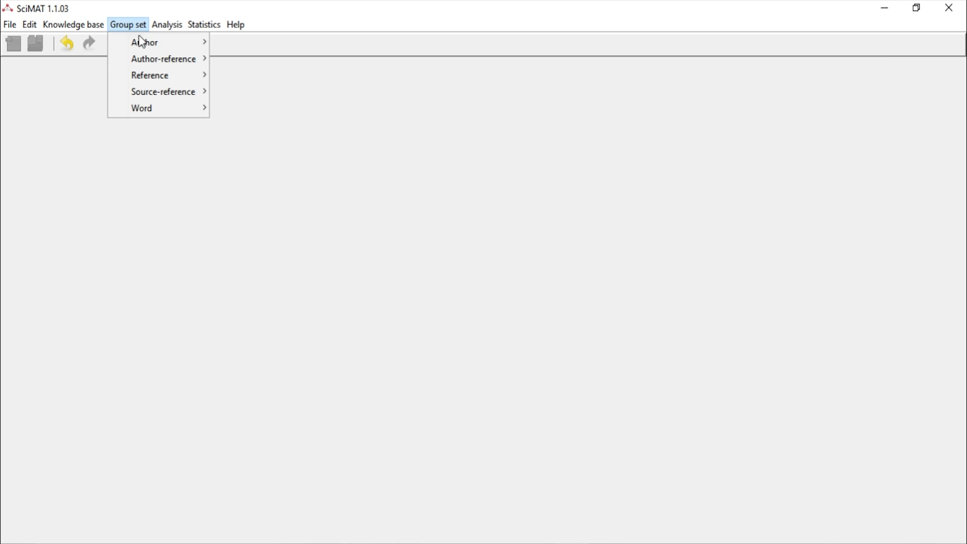
{"action": "mouse_move", "coordinate": [164, 113]}
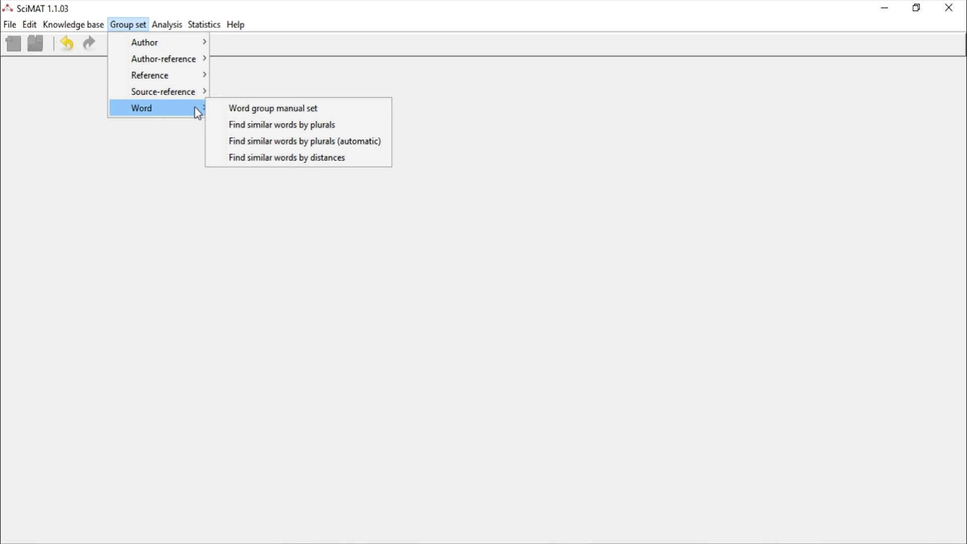
{"action": "left_click", "coordinate": [263, 158]}
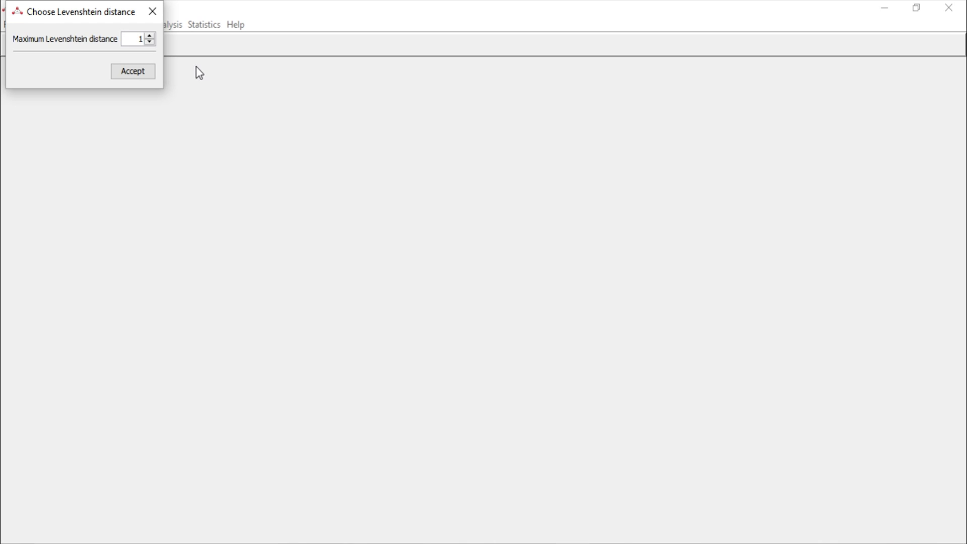
{"action": "left_click", "coordinate": [150, 36]}
{"action": "left_click", "coordinate": [150, 42]}
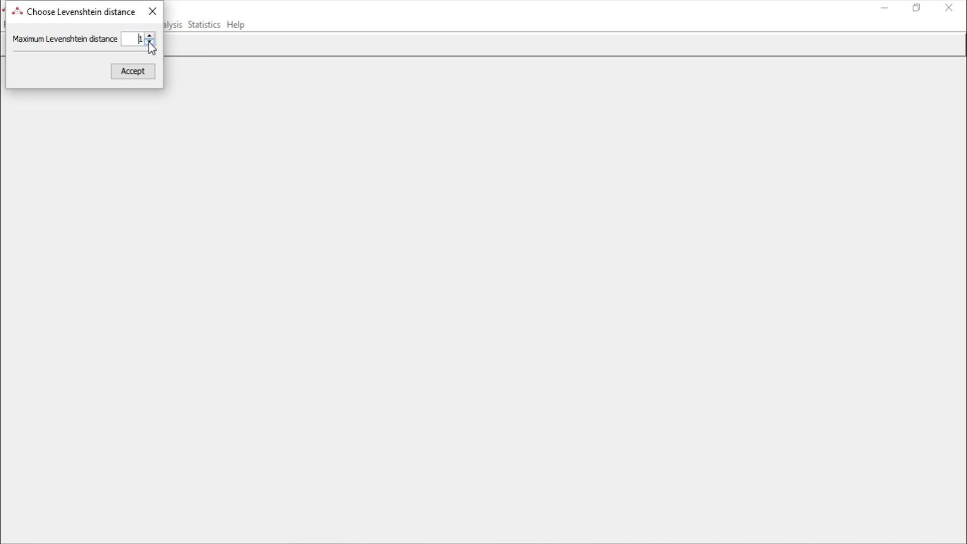
{"action": "left_click", "coordinate": [141, 72]}
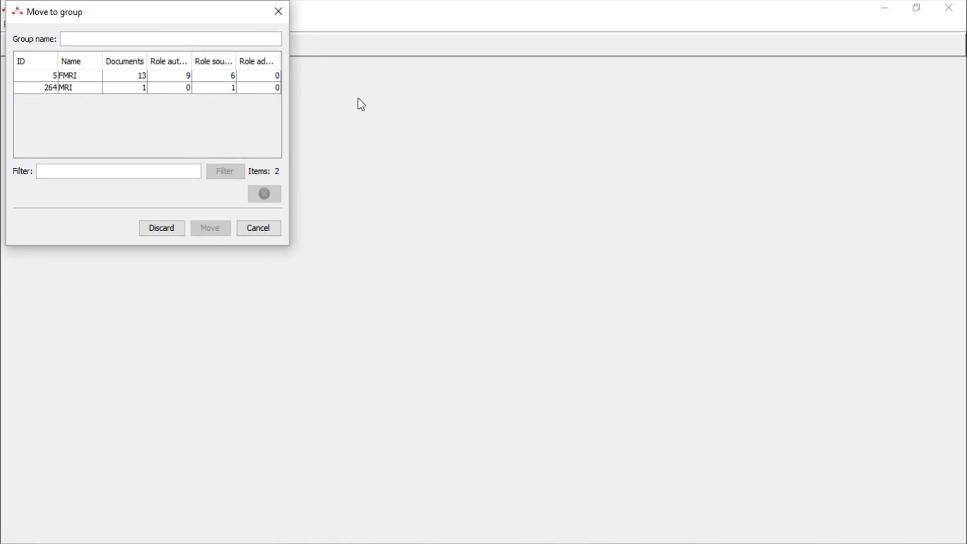
Step: Discard the suggested grouping of FMRI and MRI
{"action": "left_click_drag", "start_coordinate": [291, 132], "coordinate": [399, 145]}
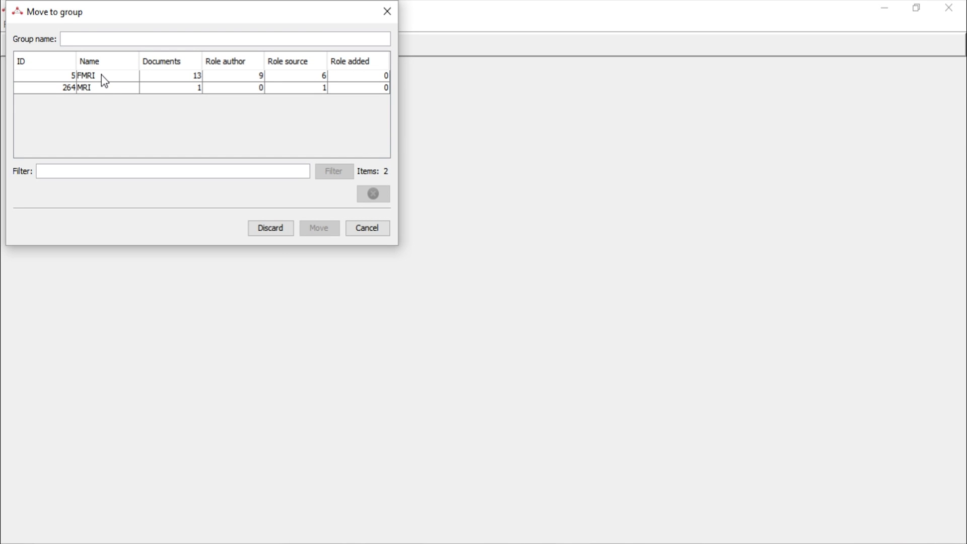
{"action": "left_click", "coordinate": [95, 89]}
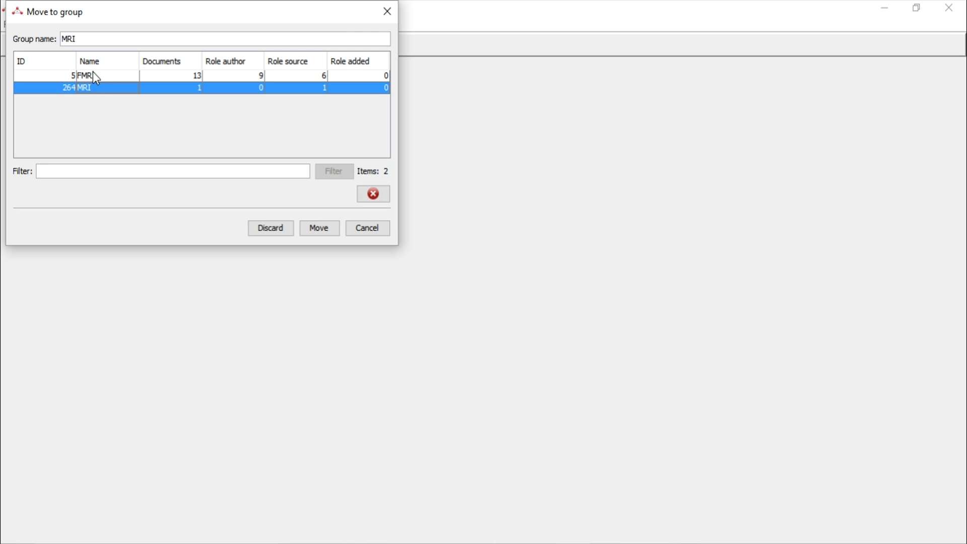
{"action": "left_click", "coordinate": [92, 74]}
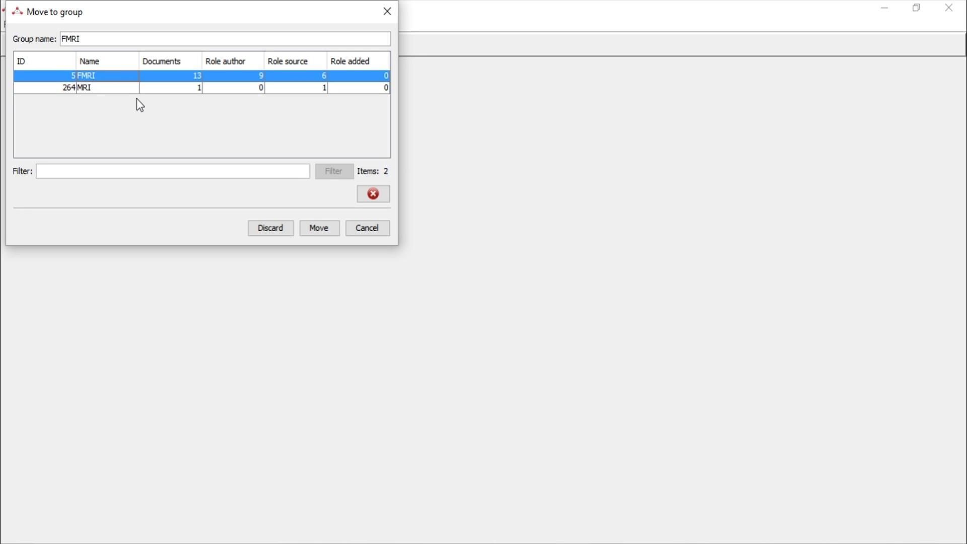
{"action": "left_click", "coordinate": [97, 89]}
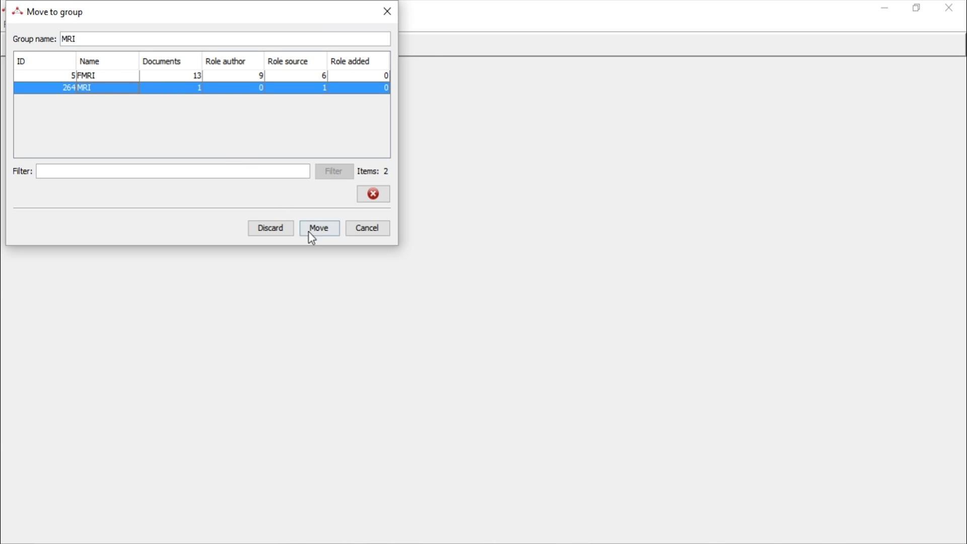
{"action": "left_click", "coordinate": [283, 232]}
Step: Move NEURO-AESTHETICS and NEUROAESTHETICS into one group named NEUROAESTHETICS
{"action": "left_click_drag", "start_coordinate": [138, 61], "coordinate": [172, 61]}
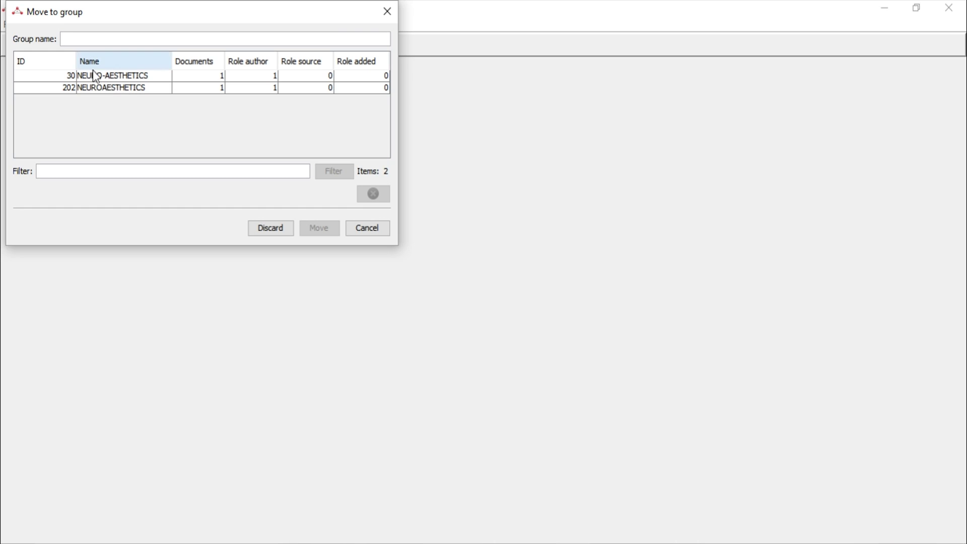
{"action": "left_click", "coordinate": [120, 89]}
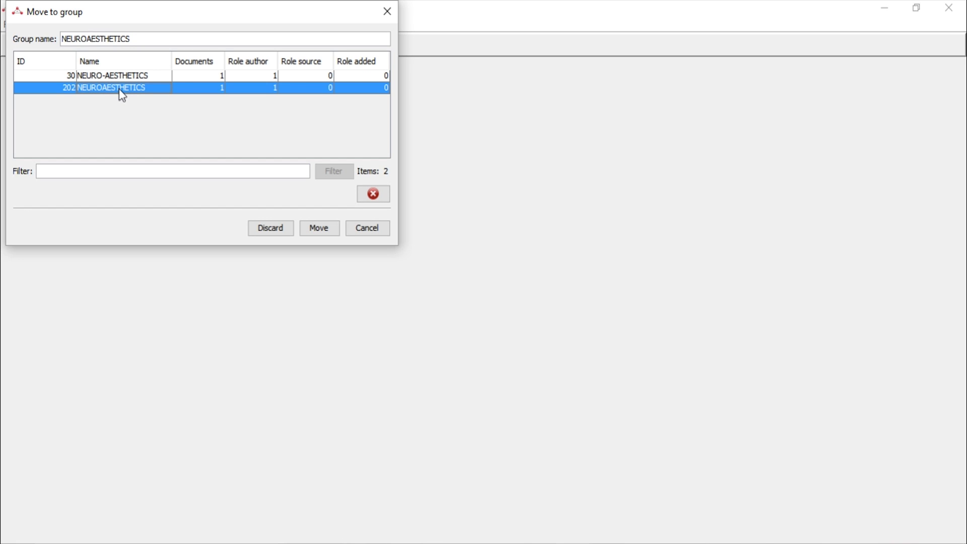
{"action": "left_click", "coordinate": [321, 233]}
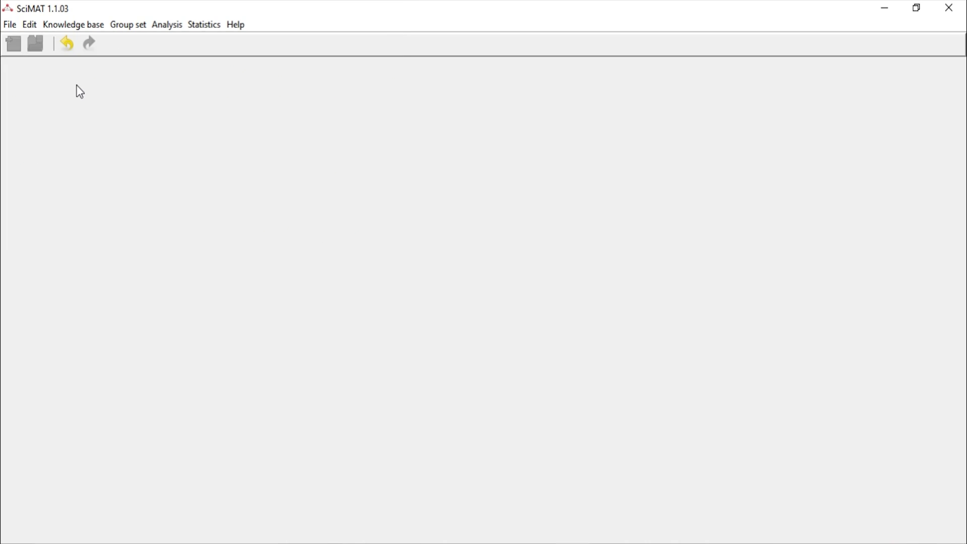
Step: Open the manual set for word groups to manage grouped and ungrouped words
{"action": "left_click", "coordinate": [123, 27]}
{"action": "mouse_move", "coordinate": [182, 113]}
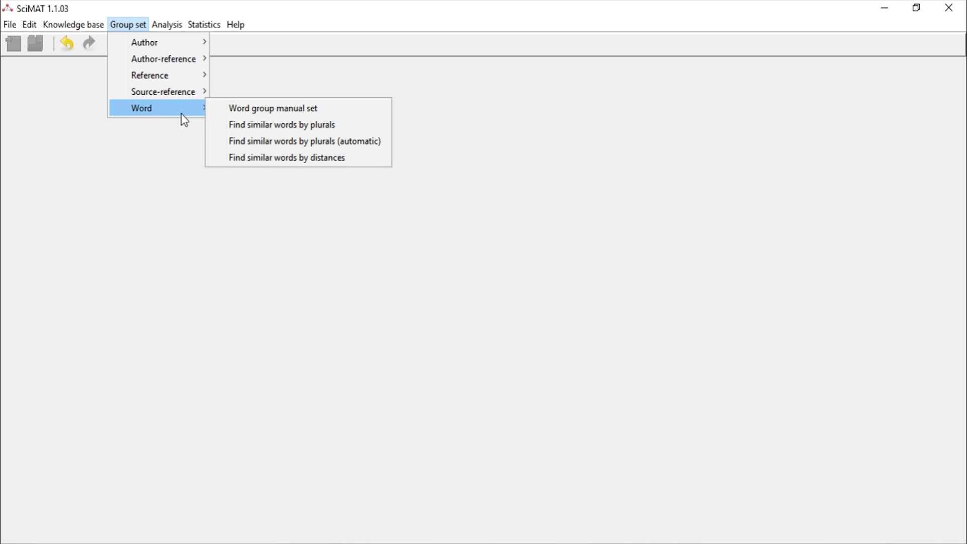
{"action": "left_click", "coordinate": [326, 107]}
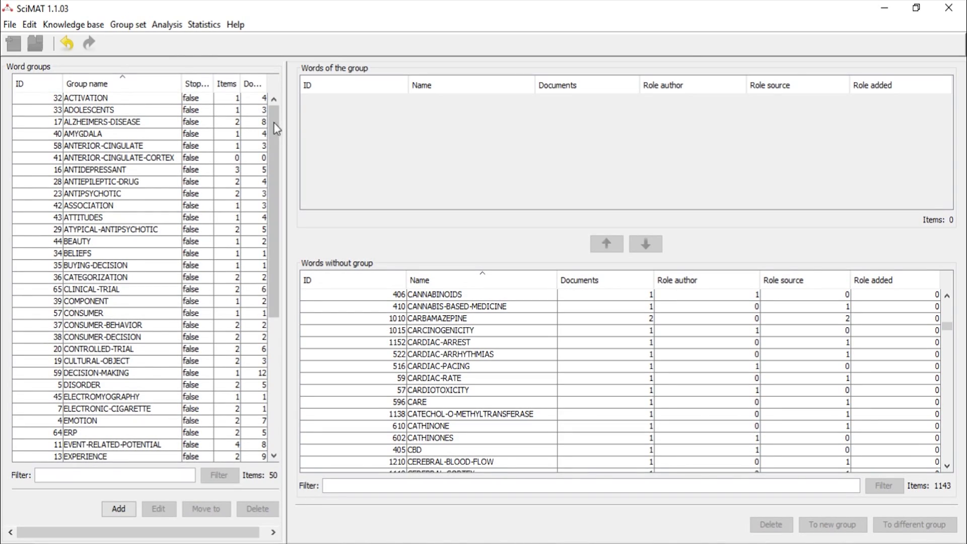
{"action": "left_click_drag", "start_coordinate": [271, 113], "coordinate": [302, 106]}
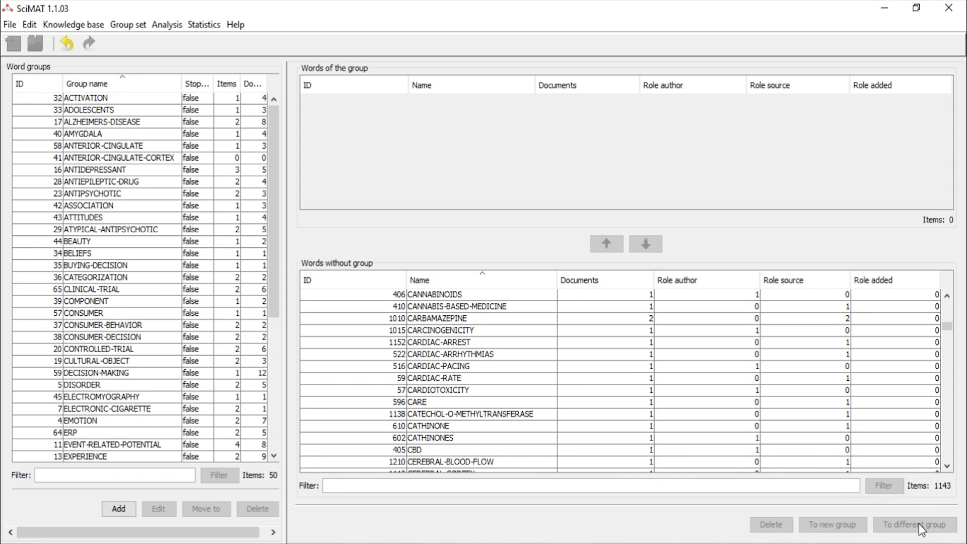
Step: Filter the words without group by YOUNG and move YOUNG-ADULTS into its own separate group
{"action": "left_click", "coordinate": [438, 485]}
{"action": "type", "text": "YOUNG"}
{"action": "key", "text": "Return"}
{"action": "left_click", "coordinate": [455, 295]}
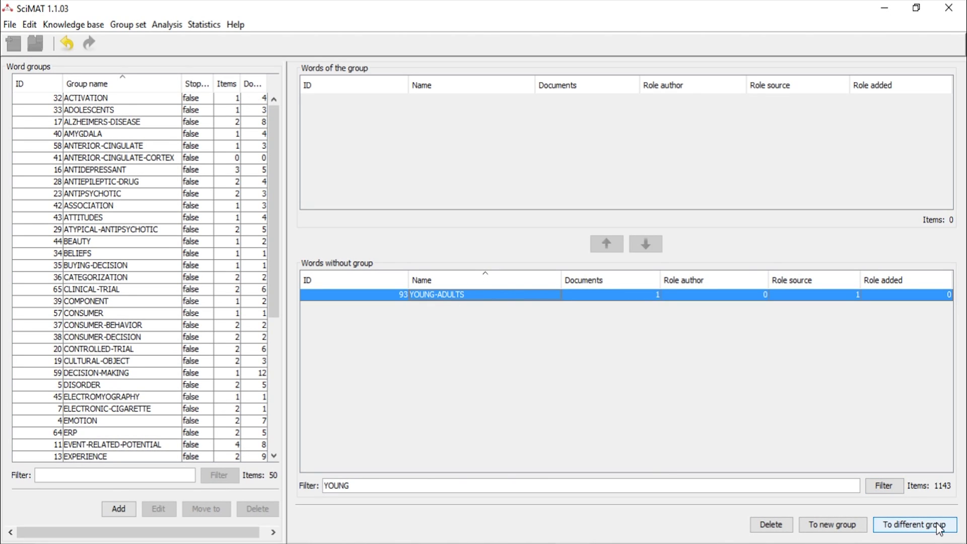
{"action": "left_click", "coordinate": [940, 526]}
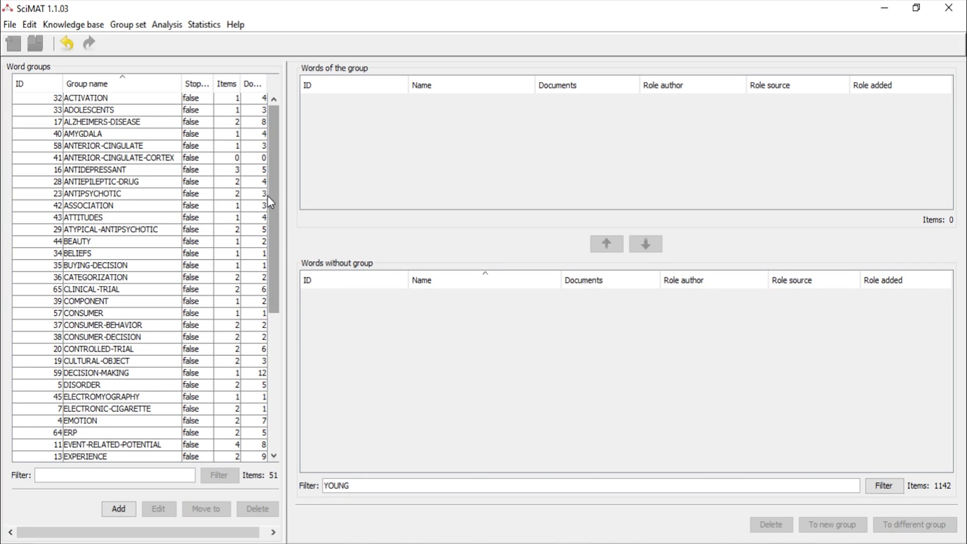
{"action": "left_click_drag", "start_coordinate": [271, 199], "coordinate": [286, 350]}
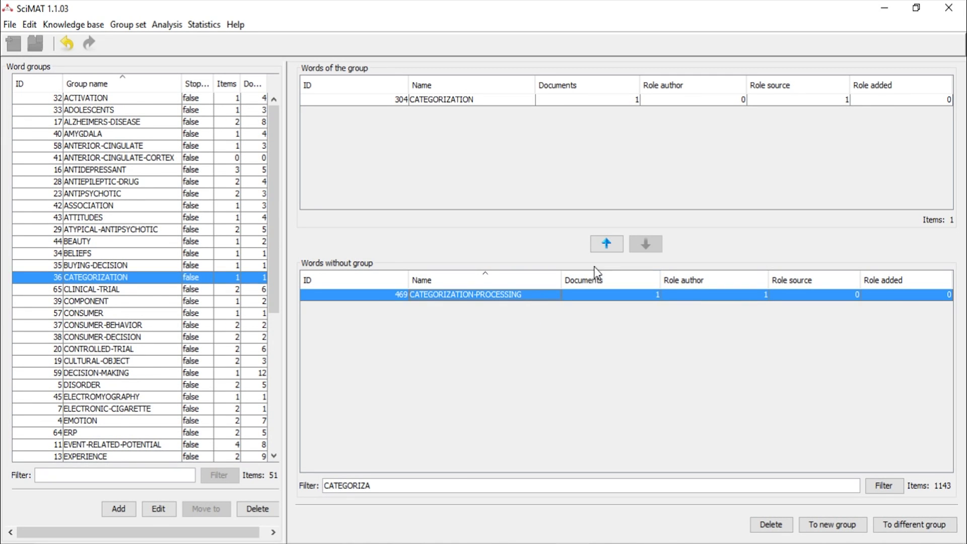
Step: Add the ungrouped word CATEGORIZATION-PROCESSING to the CATEGORIZATION group and clear the filter on the words without group
{"action": "left_click", "coordinate": [607, 244]}
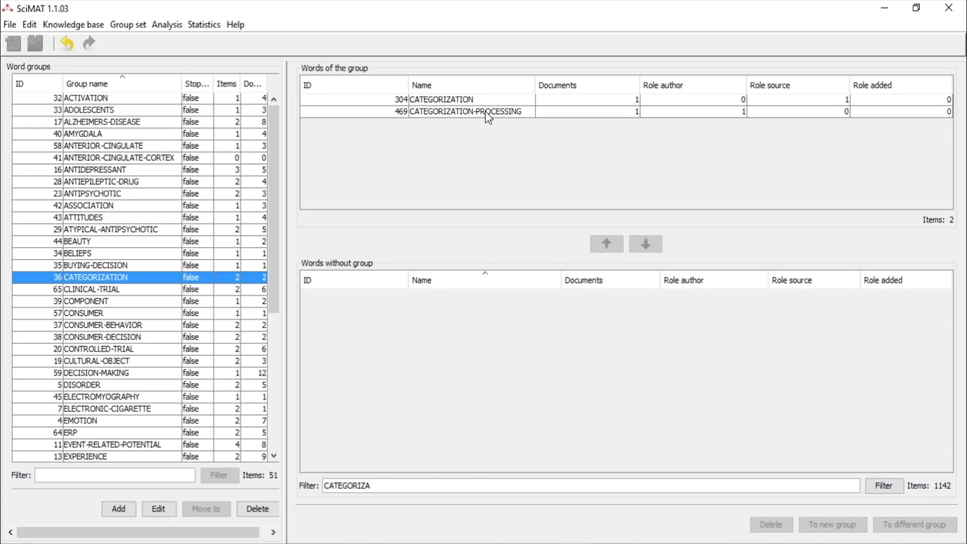
{"action": "left_click_drag", "start_coordinate": [372, 486], "coordinate": [309, 488]}
{"action": "key", "text": "BackSpace"}
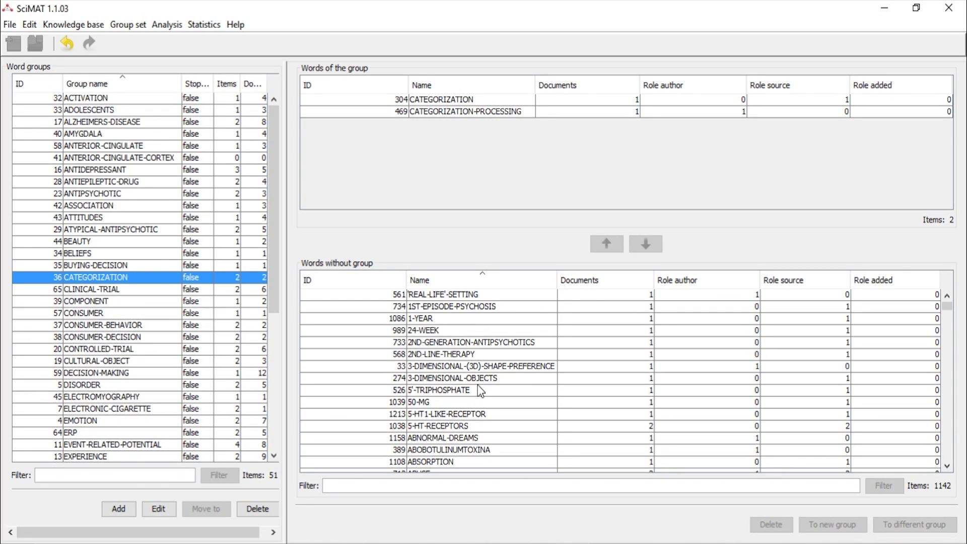
Step: Move the ungrouped words ABUSE, ABUSE-LIABILITY and ABUSE-POTENTIAL into a new group named ABUSE, and select that group
{"action": "scroll", "coordinate": [480, 391], "scroll_direction": "down", "scroll_amount": 2}
{"action": "left_click", "coordinate": [479, 402]}
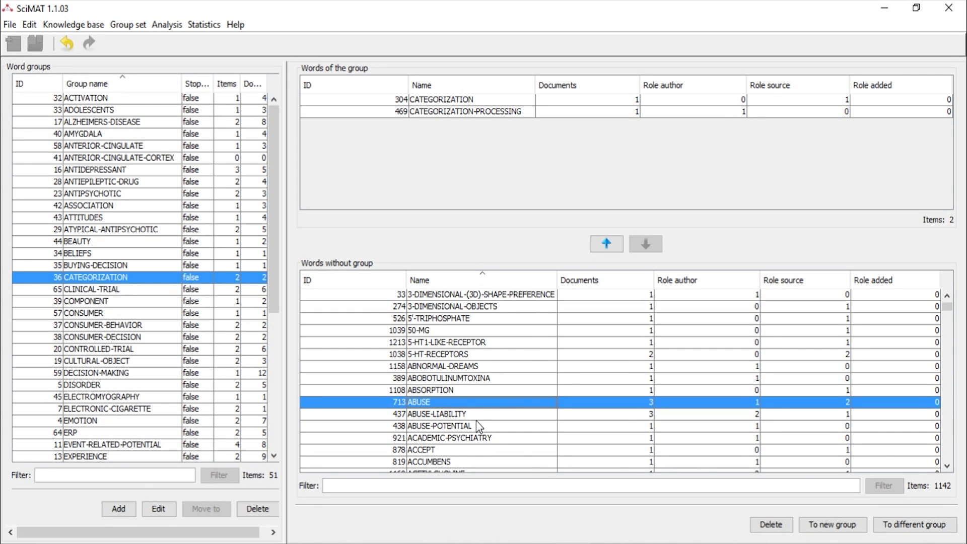
{"action": "left_click", "coordinate": [476, 420], "text": "shift"}
{"action": "left_click", "coordinate": [476, 425], "text": "shift"}
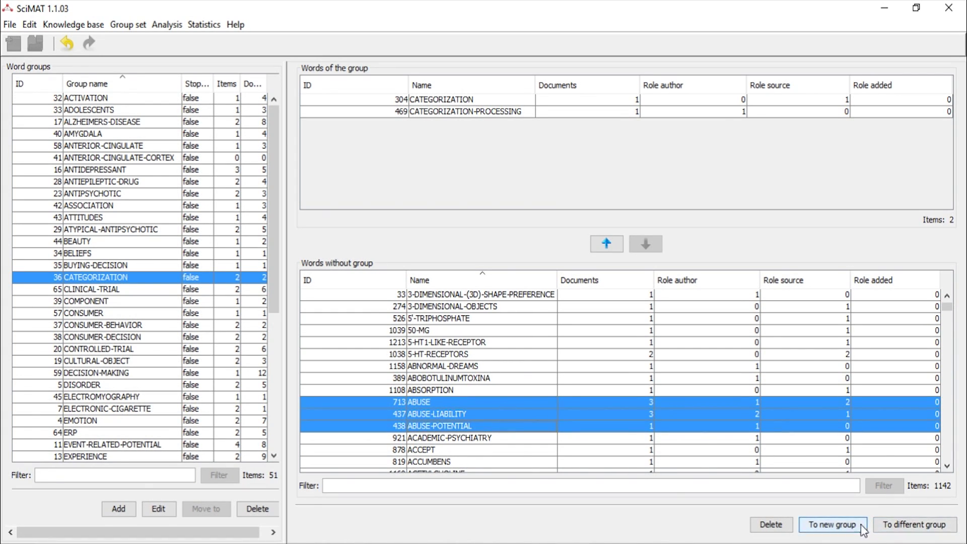
{"action": "left_click", "coordinate": [833, 525]}
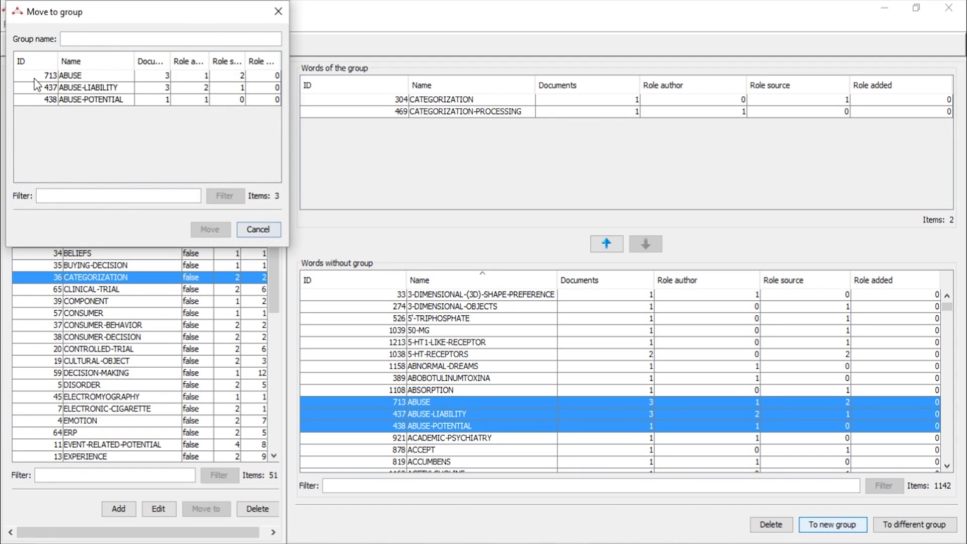
{"action": "left_click", "coordinate": [81, 76]}
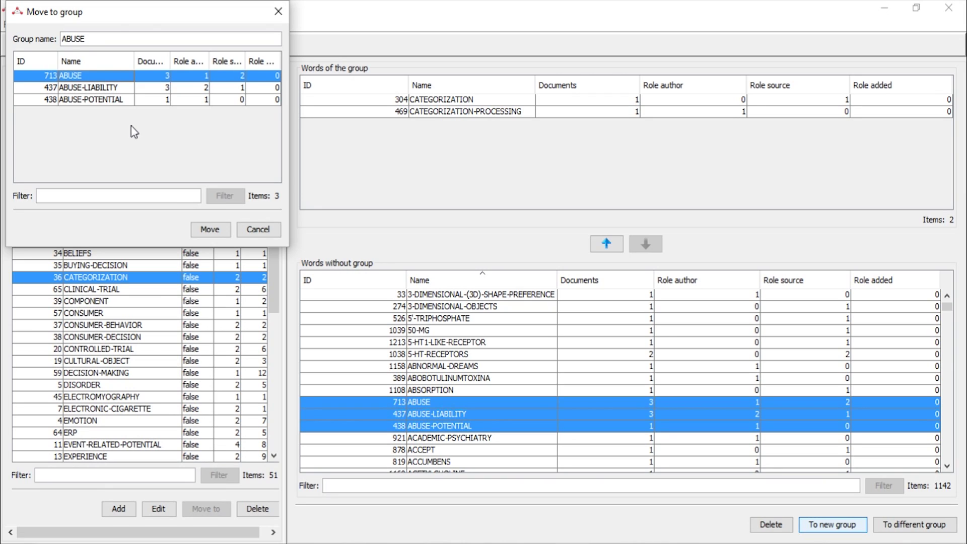
{"action": "left_click", "coordinate": [210, 230]}
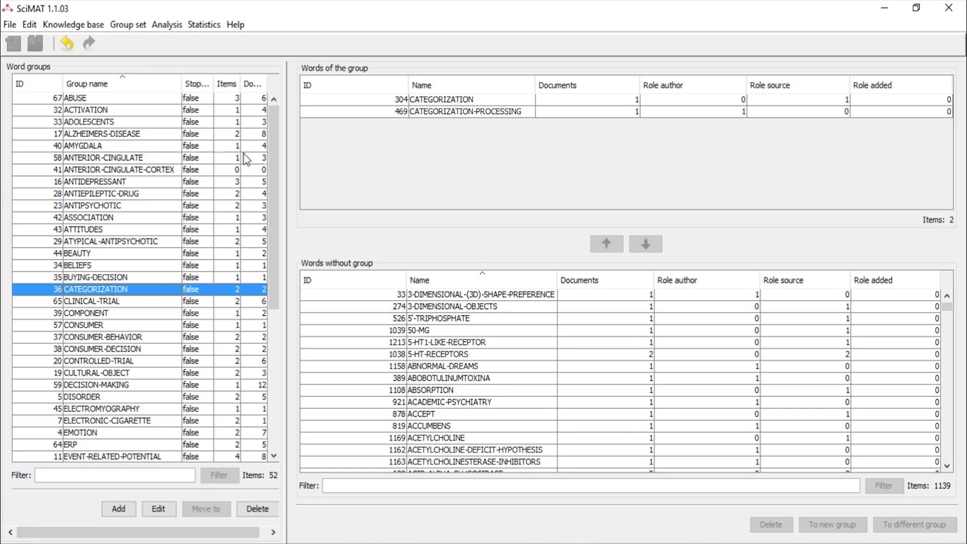
{"action": "left_click", "coordinate": [98, 99]}
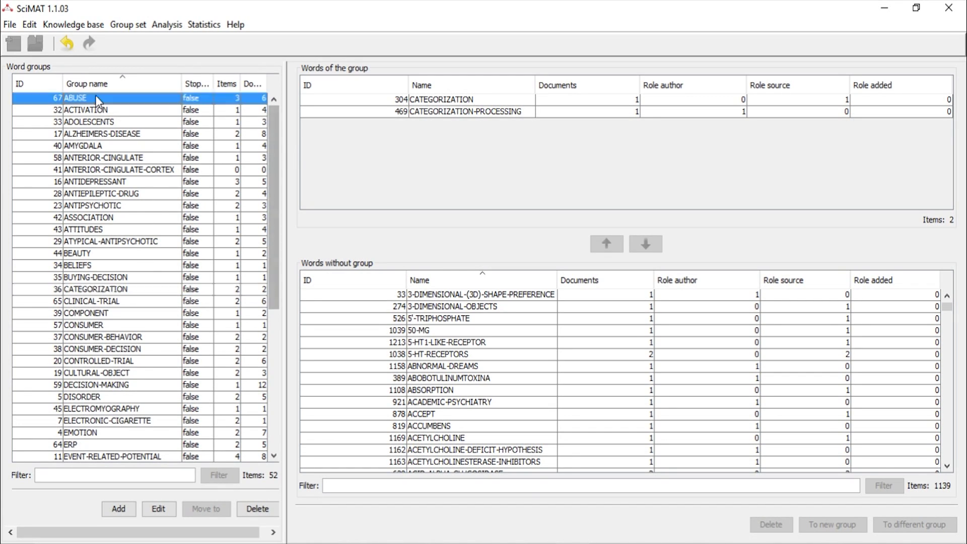